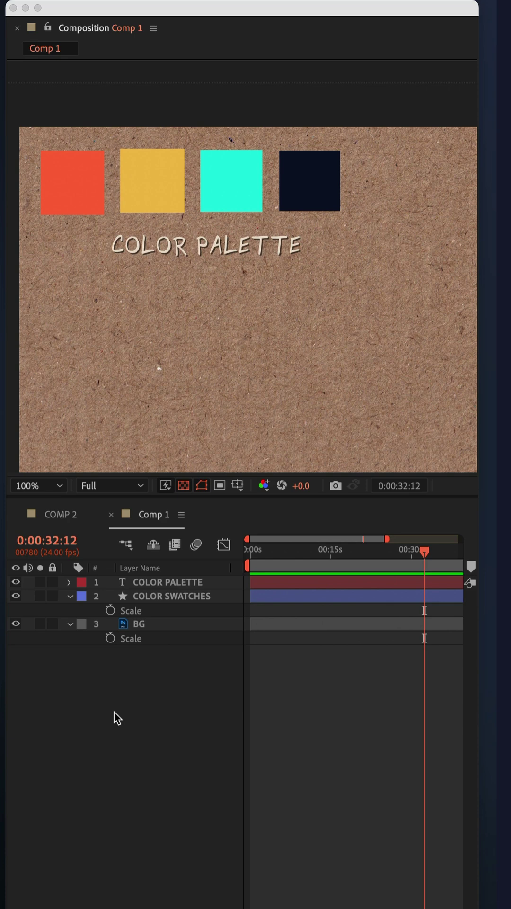
Toggle visibility of the COLOR SWATCHES and COLOR PALETTE layers to check them
{"action": "left_click", "coordinate": [117, 718]}
{"action": "left_click", "coordinate": [15, 596]}
{"action": "left_click", "coordinate": [15, 587]}
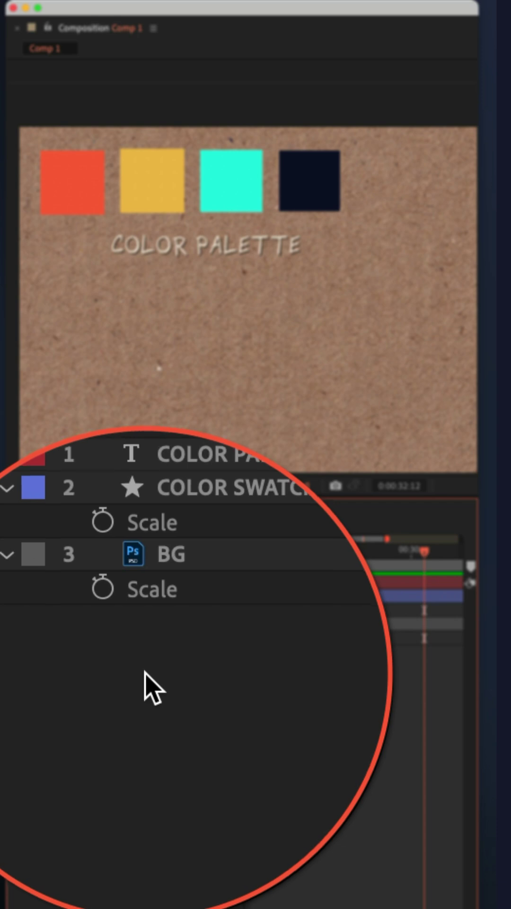
Select COLOR SWATCHES and COLOR PALETTE together and set both as Guide Layers
{"action": "left_click", "coordinate": [150, 596]}
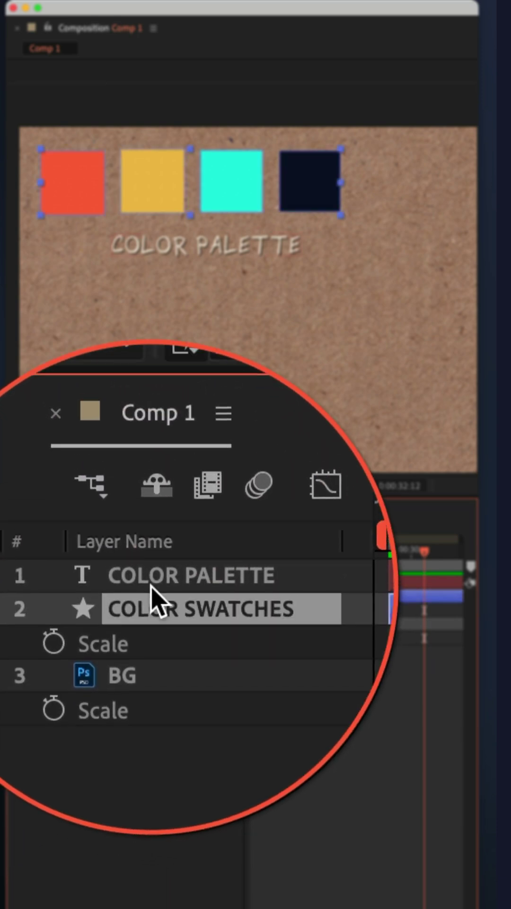
{"action": "left_click", "coordinate": [150, 585], "text": "shift"}
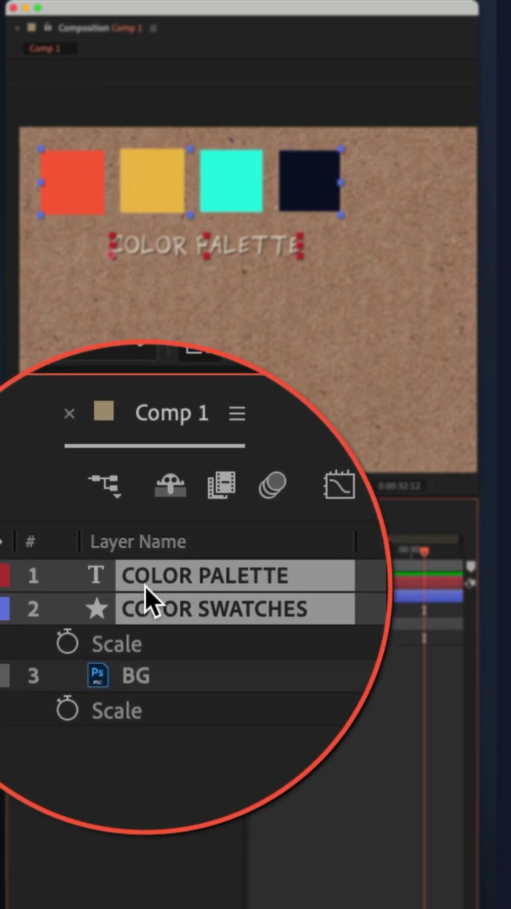
{"action": "right_click", "coordinate": [145, 585]}
{"action": "left_click", "coordinate": [218, 581]}
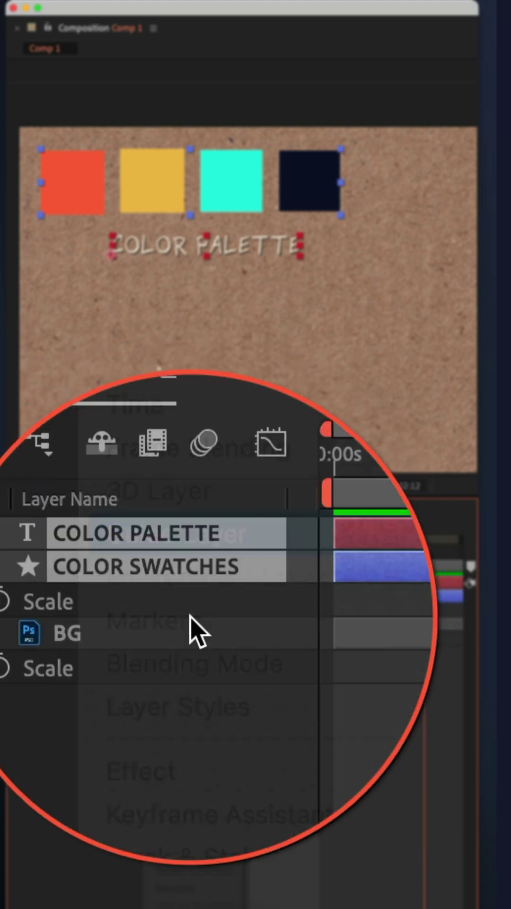